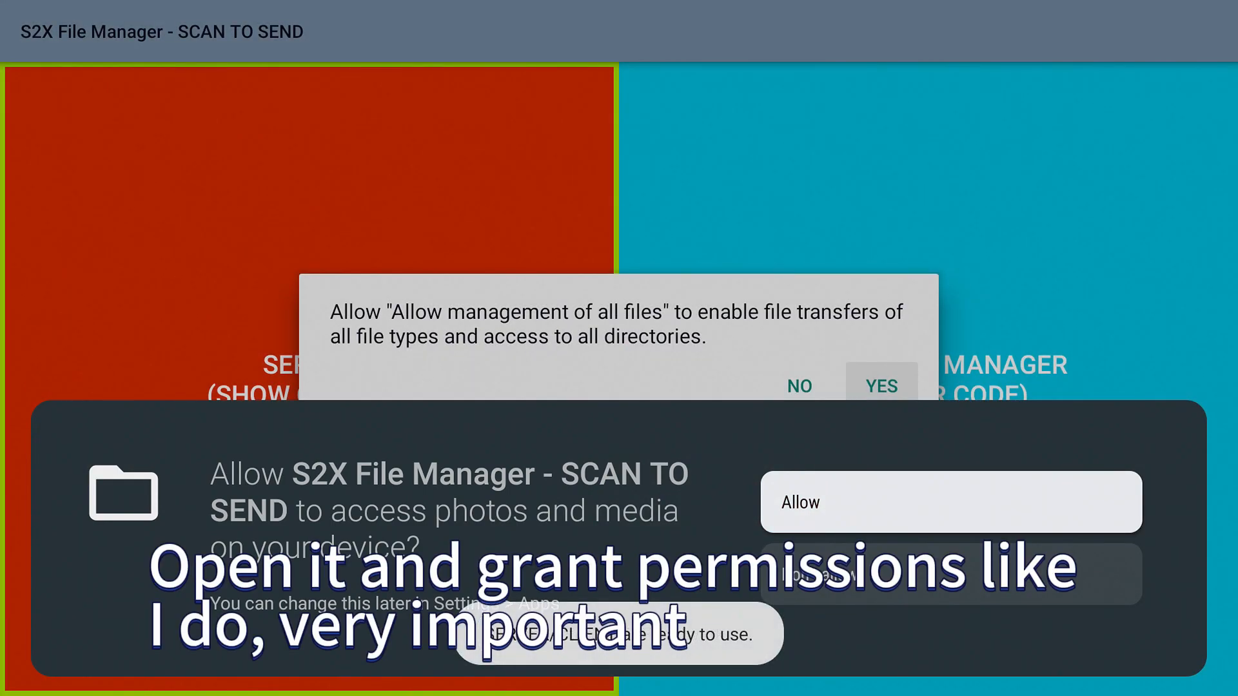
Allow S2X File Manager to access photos and media on the permission prompt
{"action": "key", "text": "Return"}
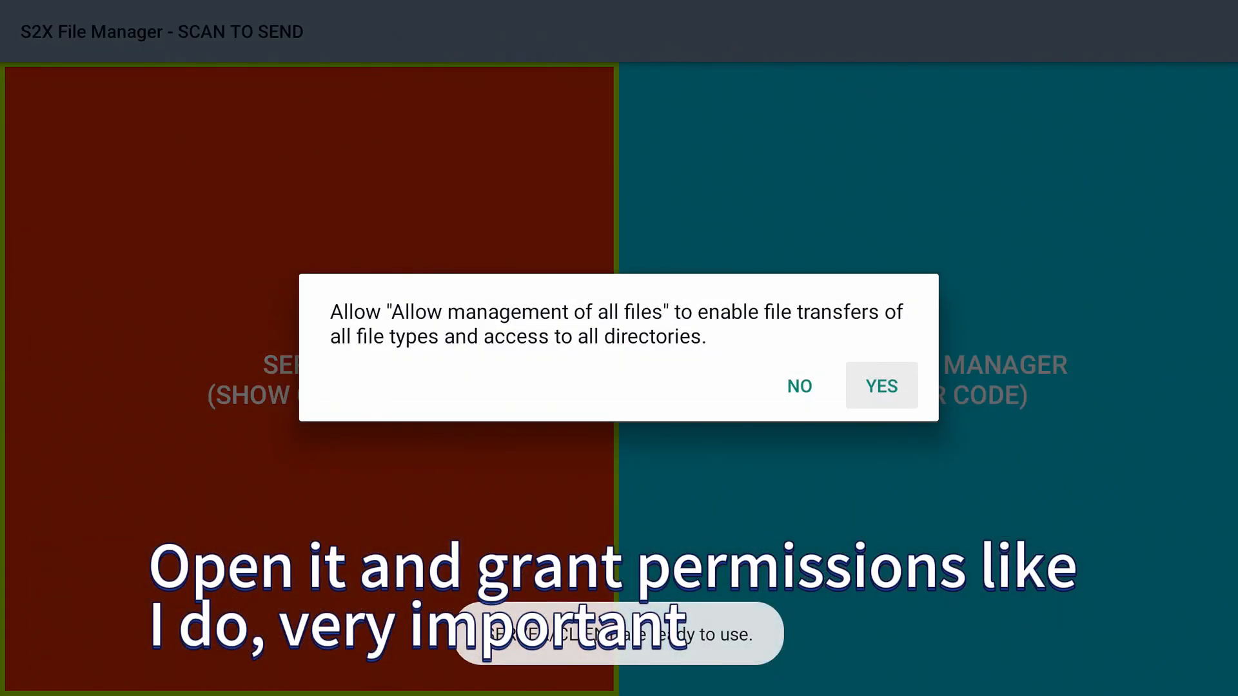
Accept the all-files request and reach S2X's Files and media permission in Settings
{"action": "key", "text": "Return"}
{"action": "key", "text": "Return"}
{"action": "key", "text": "Down"}
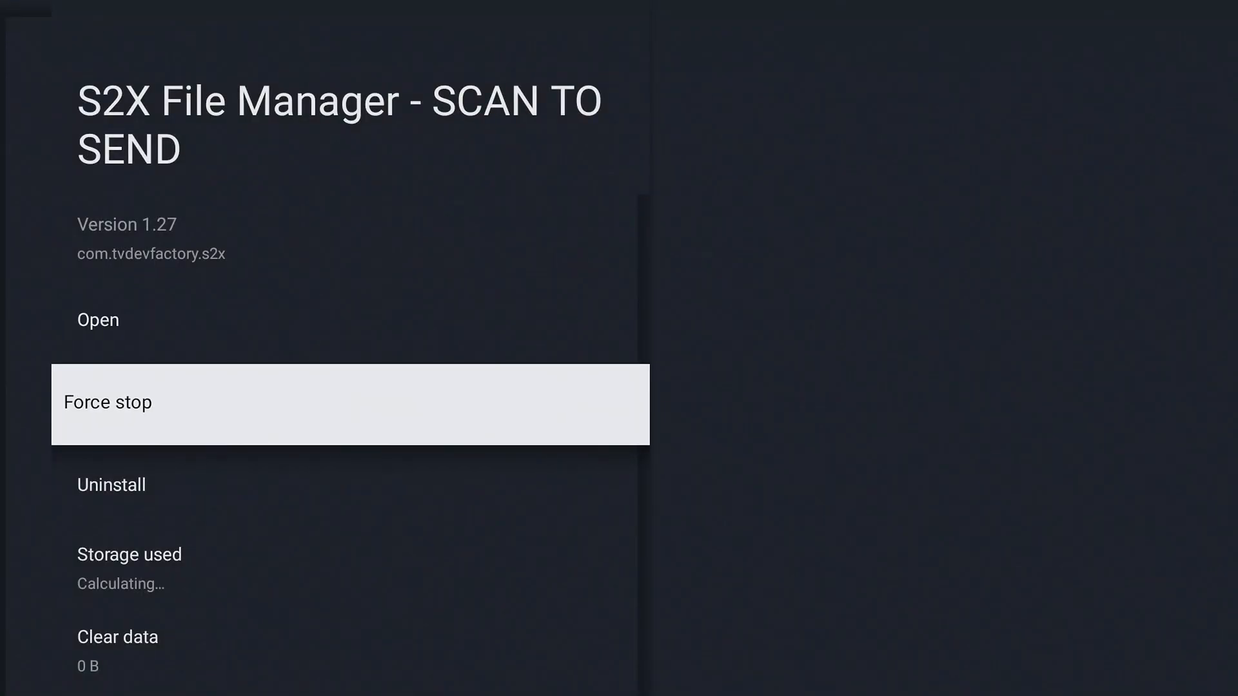
{"action": "key", "text": "Down"}
{"action": "key", "text": "Down"}
{"action": "key", "text": "Down"}
{"action": "key", "text": "Return"}
{"action": "key", "text": "Down"}
{"action": "key", "text": "Return"}
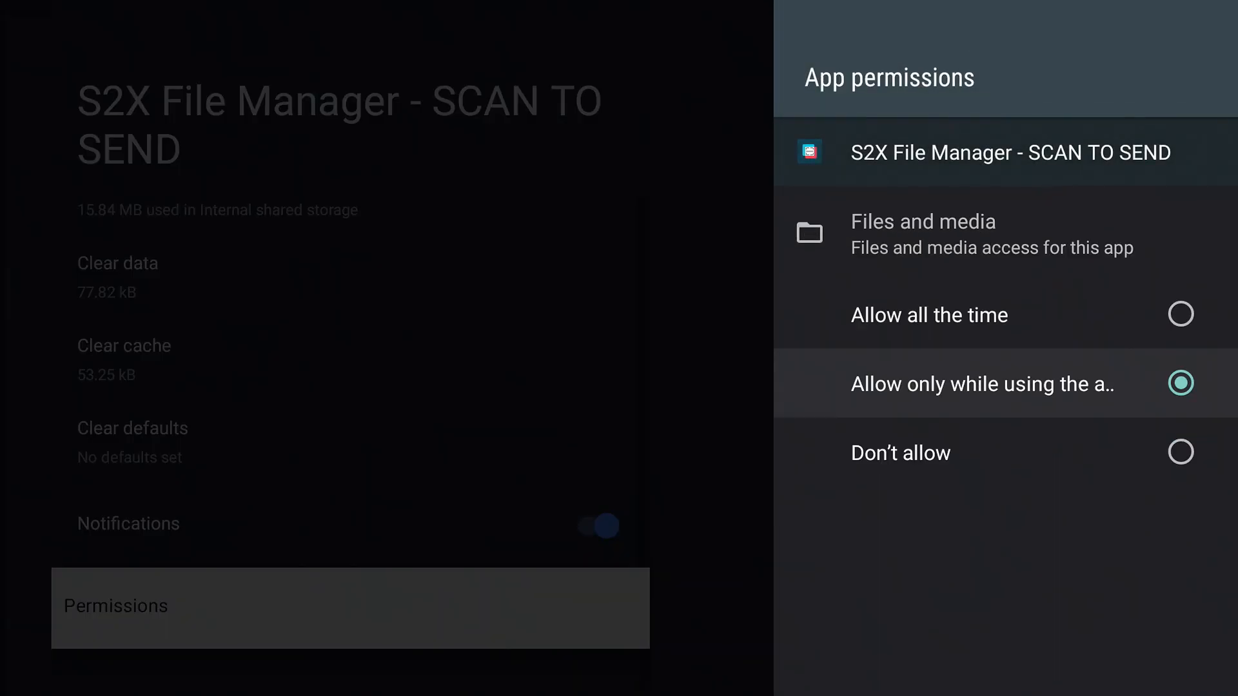
Grant 'Allow all files' access, confirm it, and return to S2X's sharing screen
{"action": "key", "text": "Up"}
{"action": "key", "text": "Return"}
{"action": "key", "text": "Return"}
{"action": "key", "text": "Escape"}
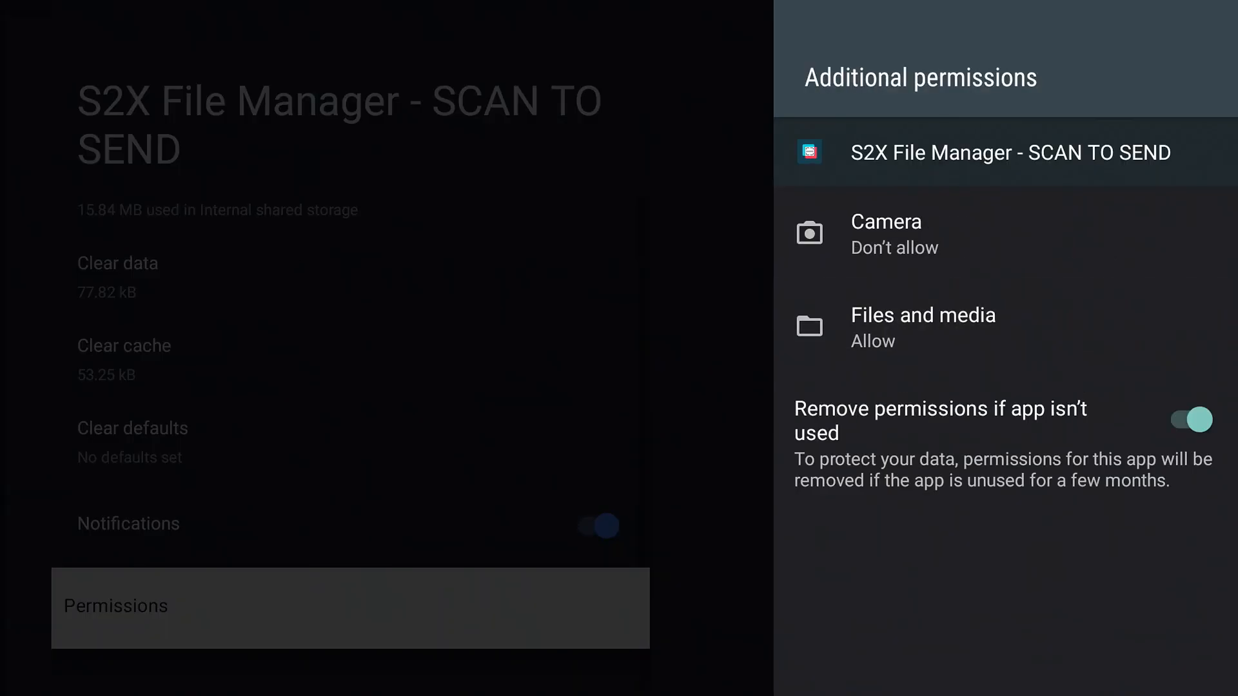
{"action": "key", "text": "Escape"}
{"action": "key", "text": "Escape"}
{"action": "key", "text": "Return"}
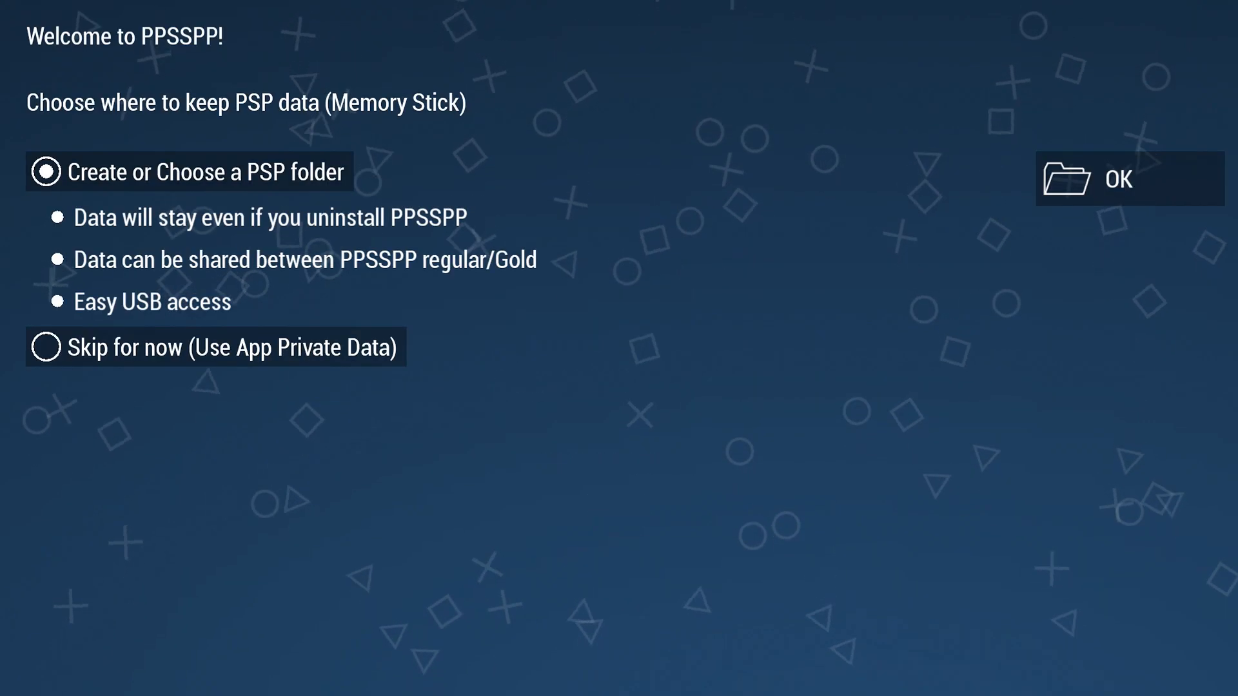
Choose 'Skip for now (Use App Private Data)' and confirm Skip to reach the main menu
{"action": "key", "text": "Down"}
{"action": "key", "text": "Return"}
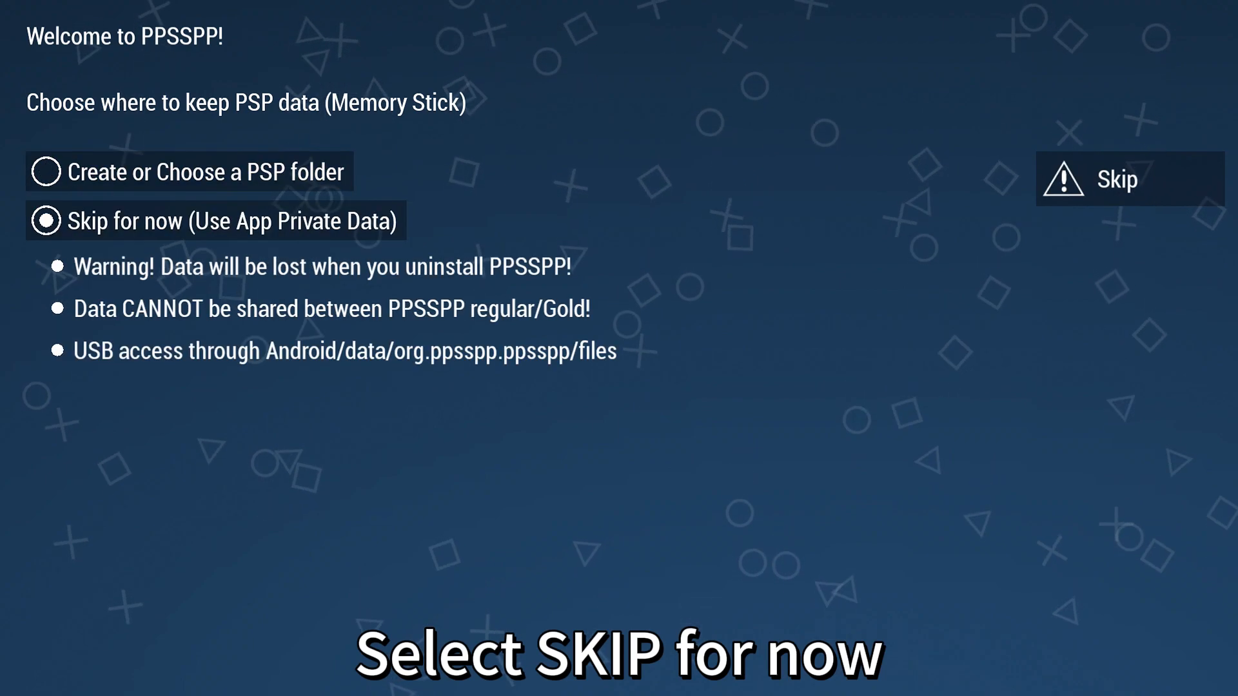
{"action": "key", "text": "Up"}
{"action": "key", "text": "Right"}
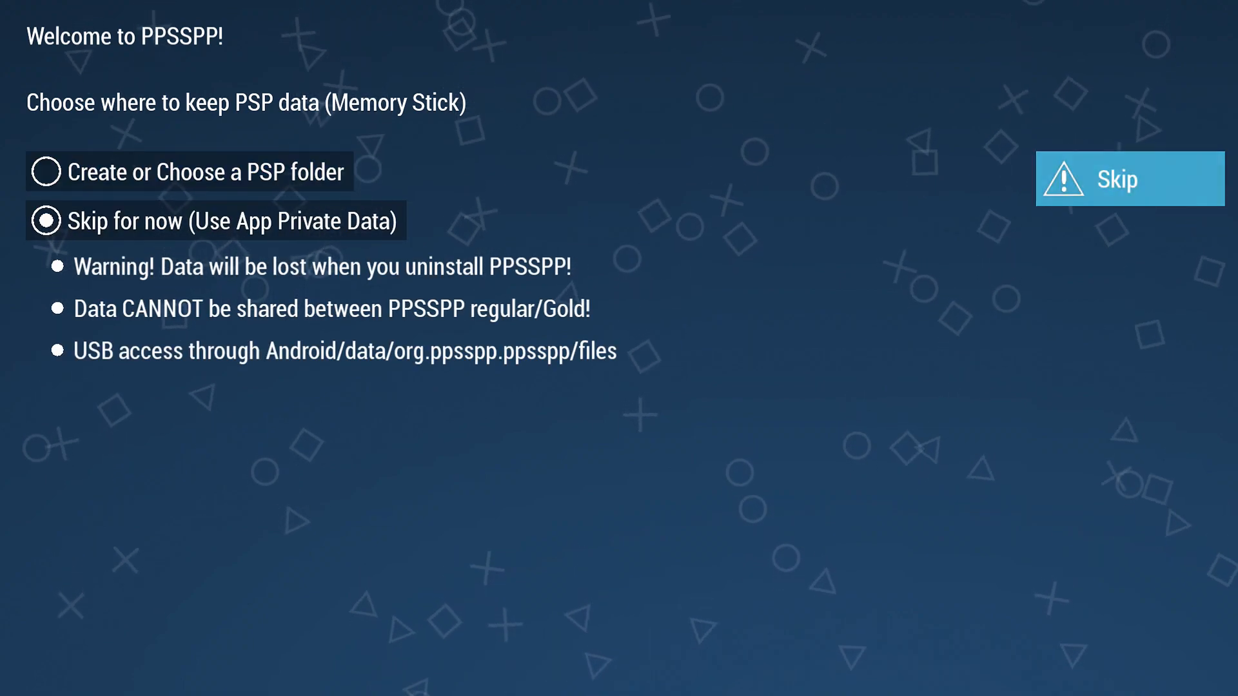
{"action": "key", "text": "Return"}
Load a .cso game from the Download folder via S2X File Manager used just once
{"action": "key", "text": "Right"}
{"action": "key", "text": "Right"}
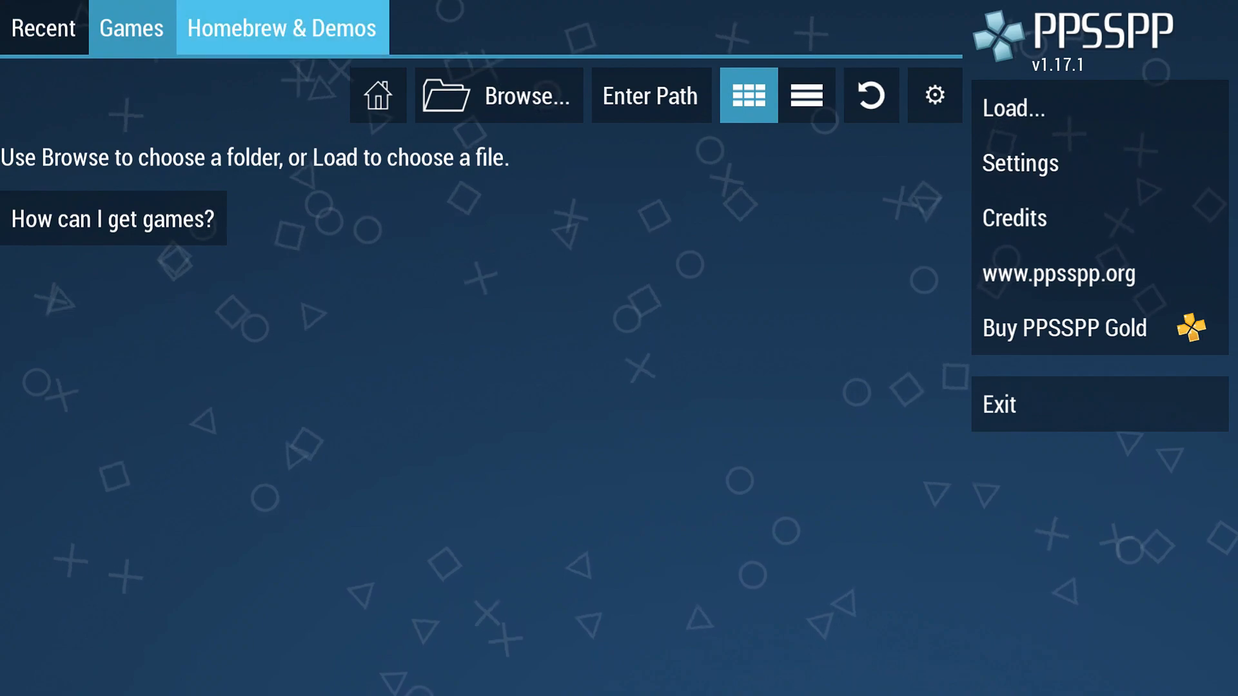
{"action": "key", "text": "Down"}
{"action": "key", "text": "Right"}
{"action": "key", "text": "Right"}
{"action": "key", "text": "Right"}
{"action": "key", "text": "Right"}
{"action": "key", "text": "Right"}
{"action": "key", "text": "Right"}
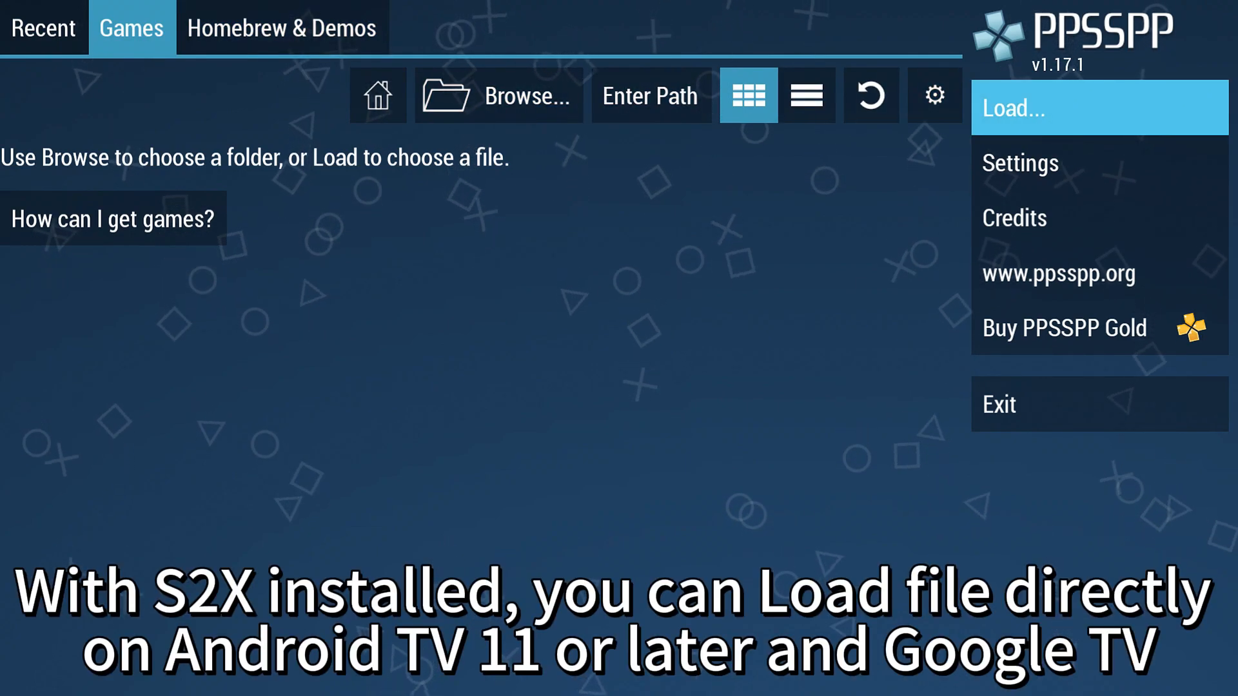
{"action": "key", "text": "Return"}
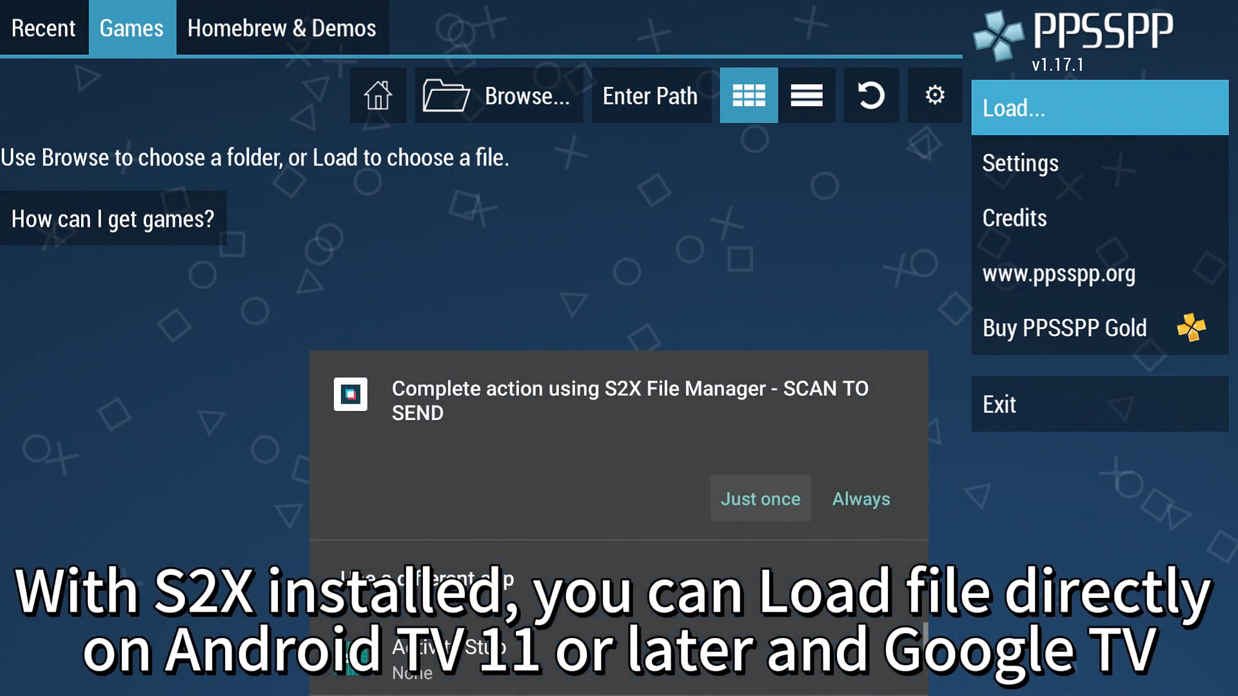
{"action": "key", "text": "Return"}
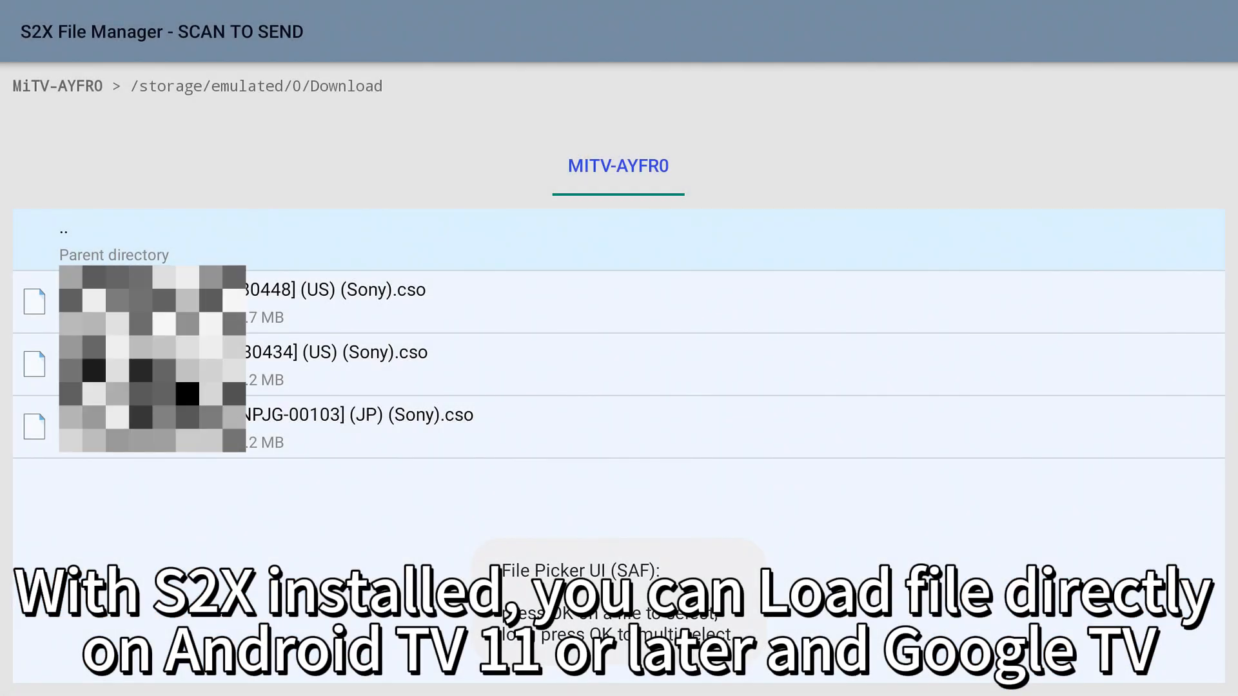
{"action": "key", "text": "Down"}
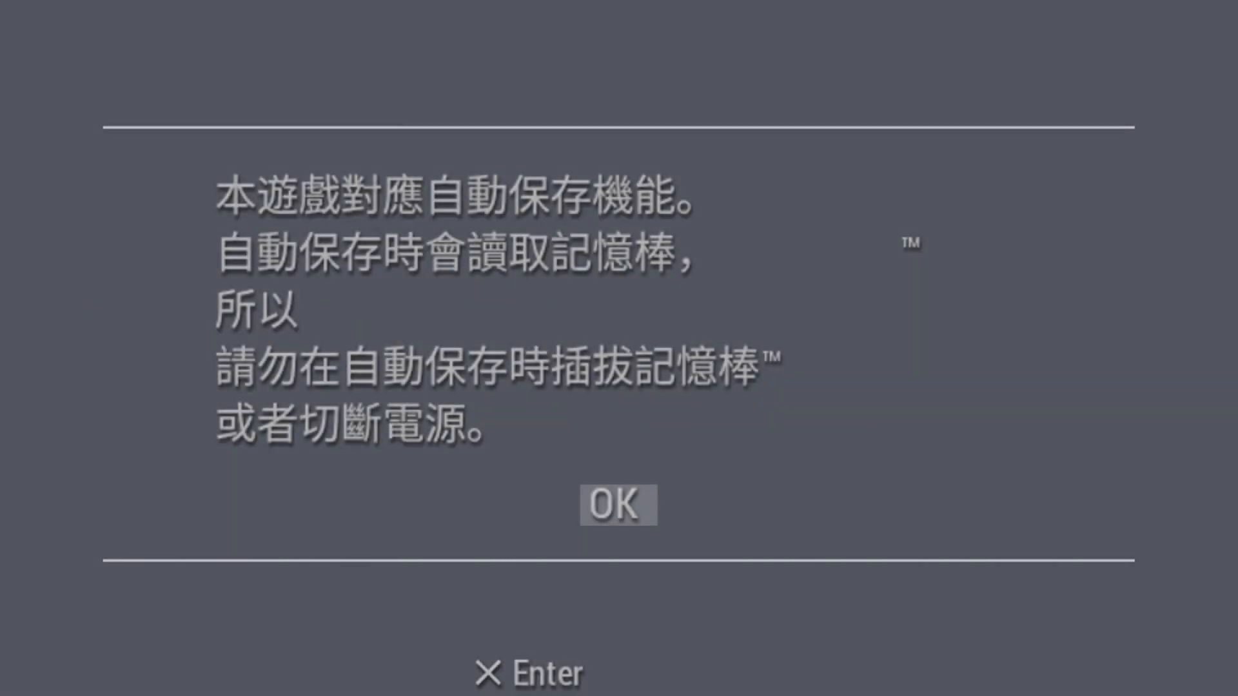
Bring up the pause menu and move down to the Exit to menu option
{"action": "key", "text": "Escape"}
{"action": "key", "text": "Down"}
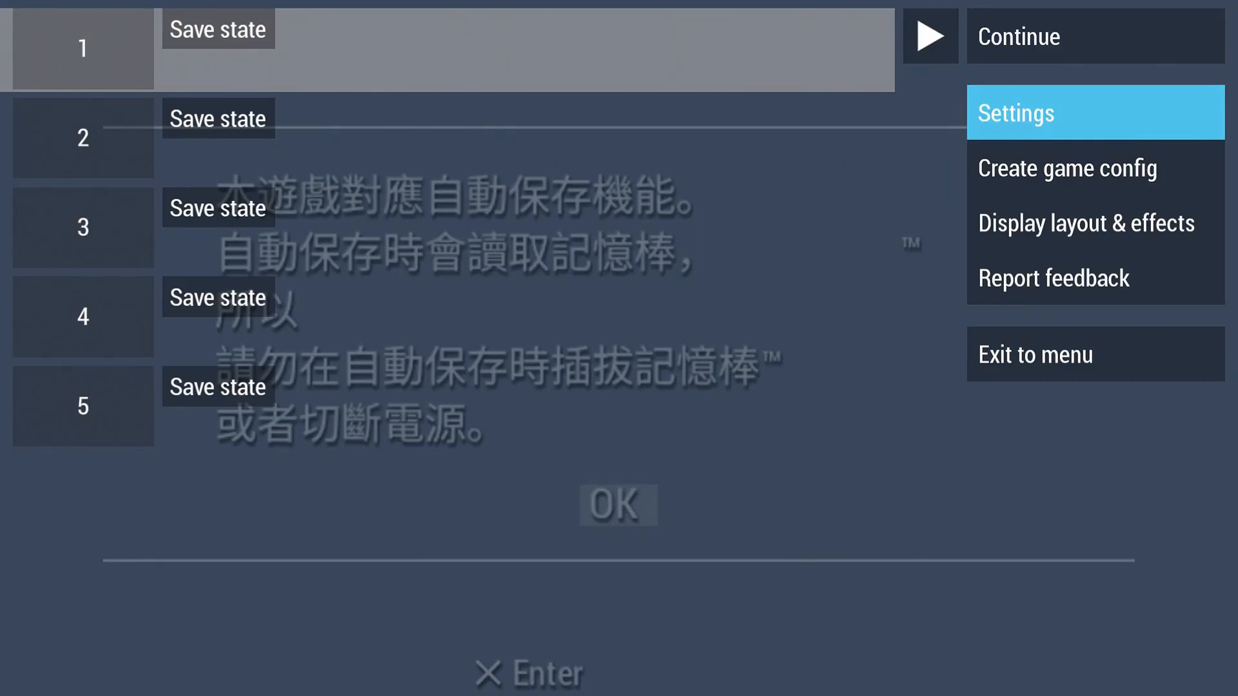
{"action": "key", "text": "Down"}
{"action": "key", "text": "Down"}
{"action": "key", "text": "Down"}
{"action": "key", "text": "Down"}
Exit to the main menu and start loading another game via S2X just once
{"action": "key", "text": "Return"}
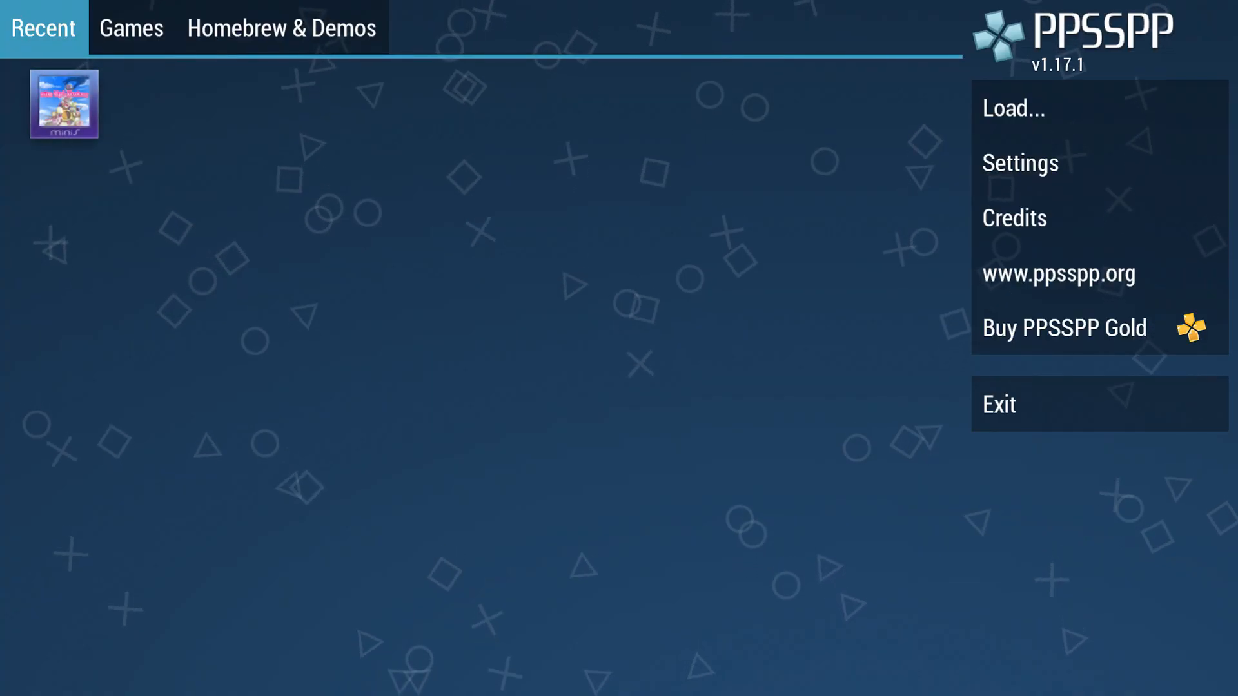
{"action": "key", "text": "Right"}
{"action": "key", "text": "Right"}
{"action": "key", "text": "Return"}
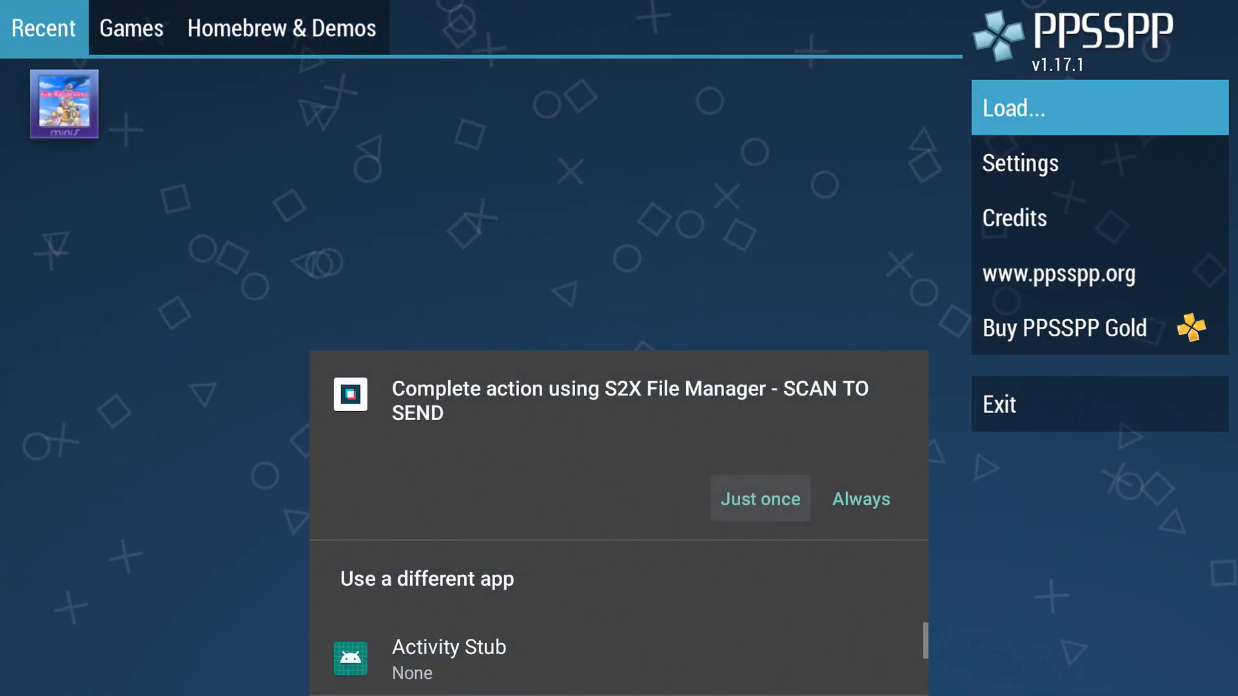
{"action": "key", "text": "Return"}
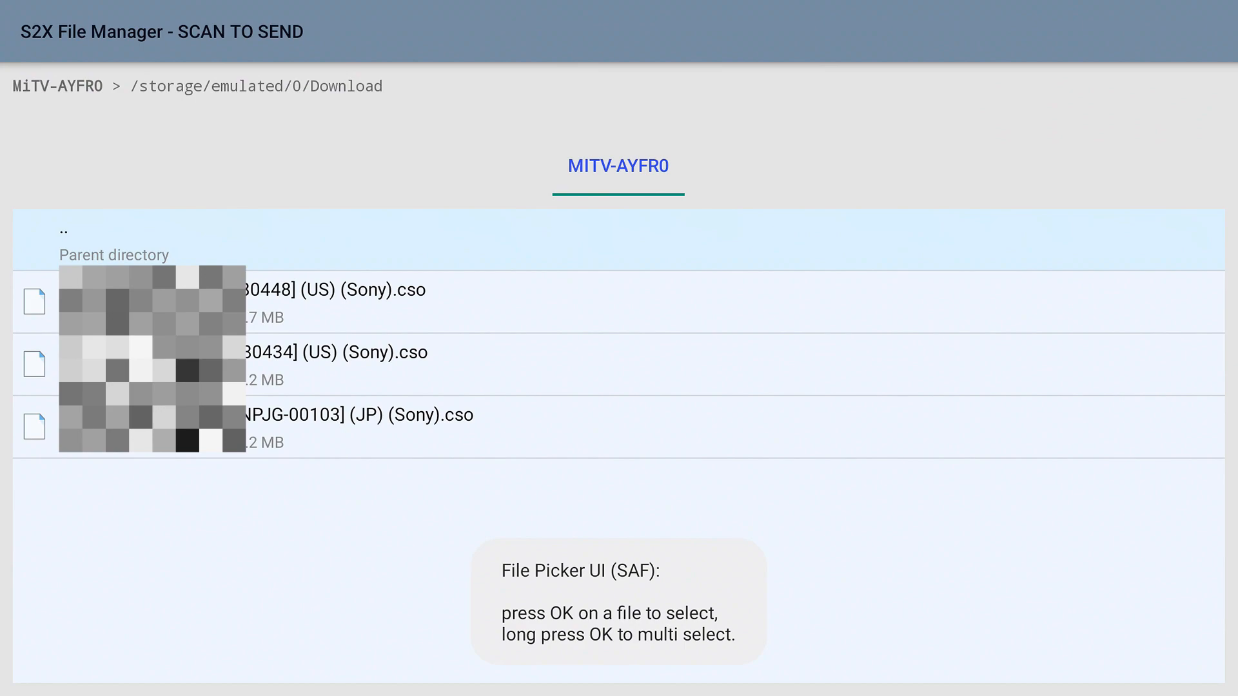
Browse up to /storage, into the USB drive, and select a .cso game to launch in PPSSPP
{"action": "key", "text": "Return"}
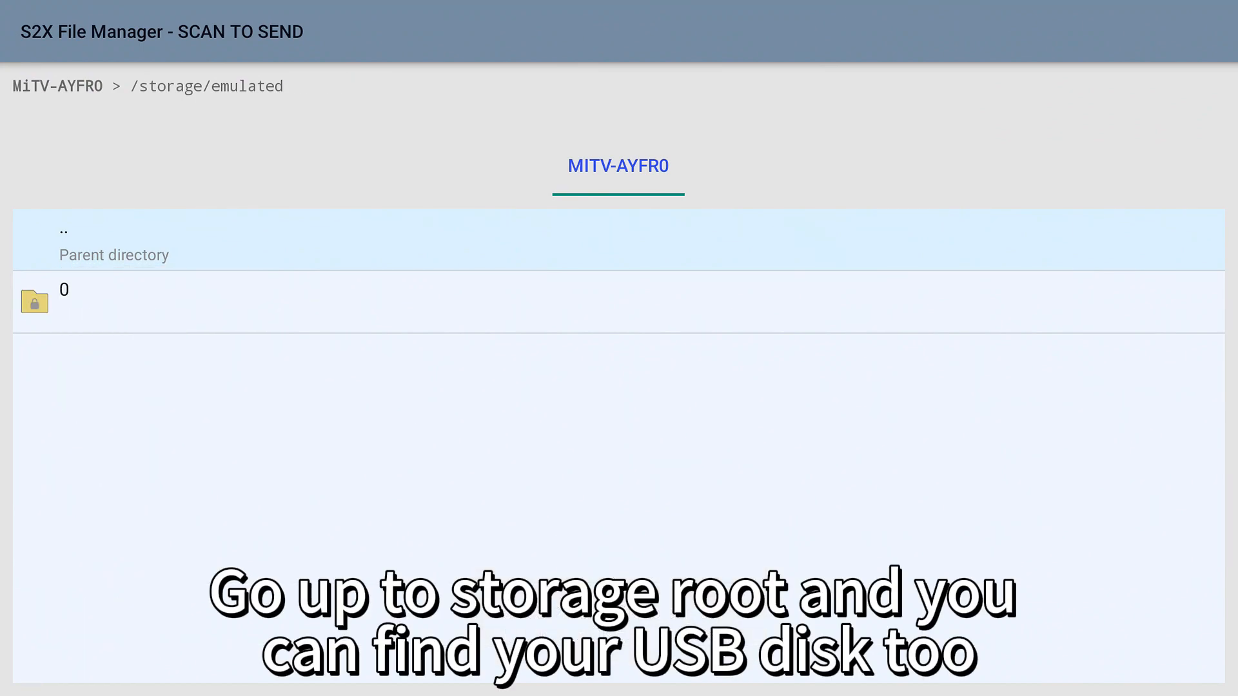
{"action": "key", "text": "Down"}
{"action": "key", "text": "Return"}
{"action": "key", "text": "Down"}
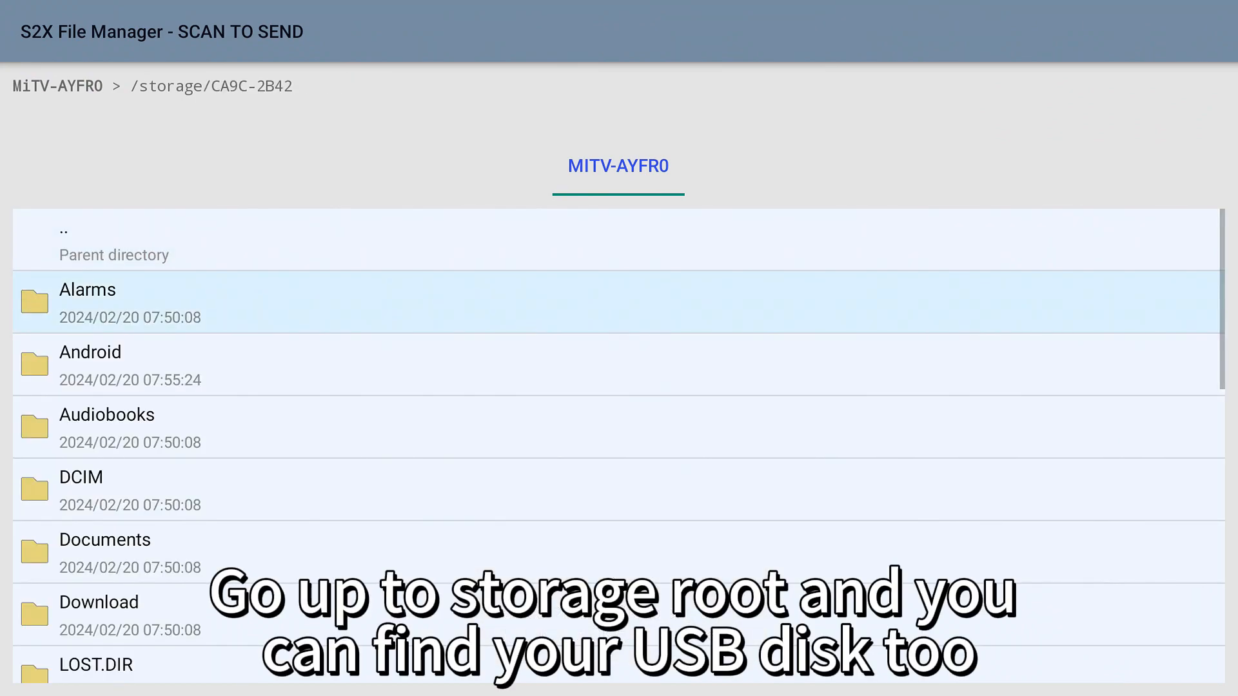
{"action": "key", "text": "Down"}
{"action": "key", "text": "Down"}
{"action": "key", "text": "Down"}
{"action": "key", "text": "Down"}
{"action": "key", "text": "Down"}
{"action": "key", "text": "Down"}
{"action": "key", "text": "Down"}
{"action": "key", "text": "Down"}
{"action": "key", "text": "Down"}
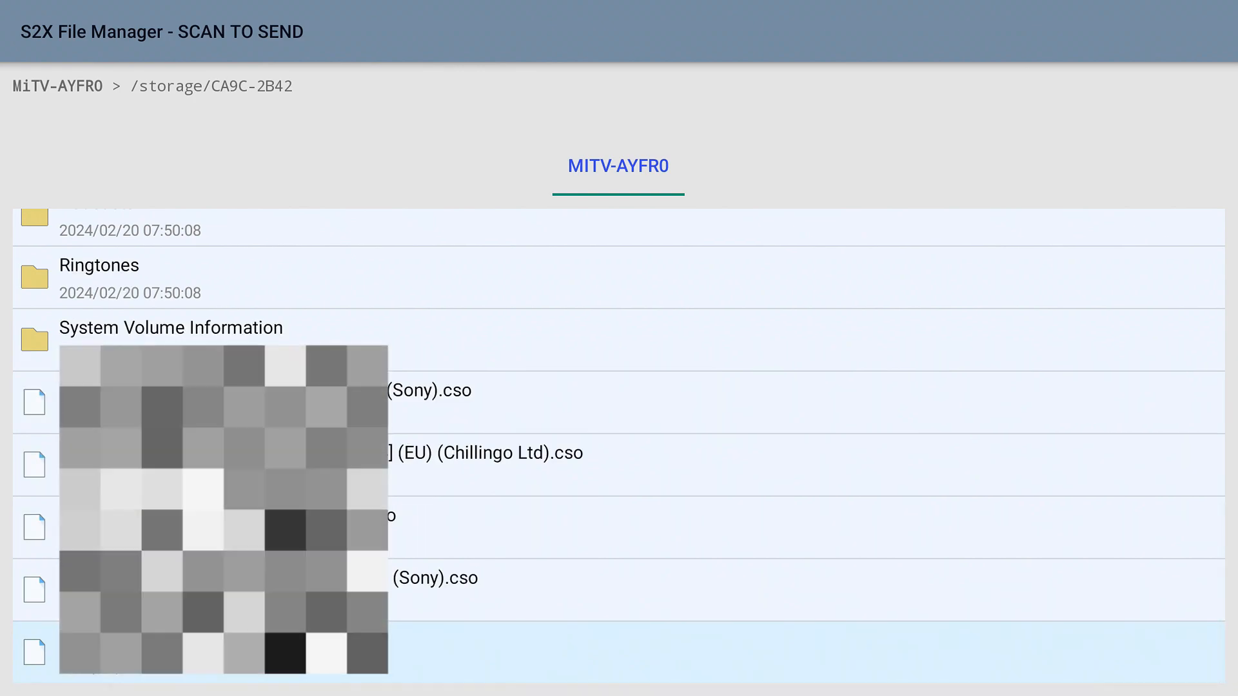
{"action": "key", "text": "Up"}
{"action": "key", "text": "Return"}
{"action": "key", "text": "Return"}
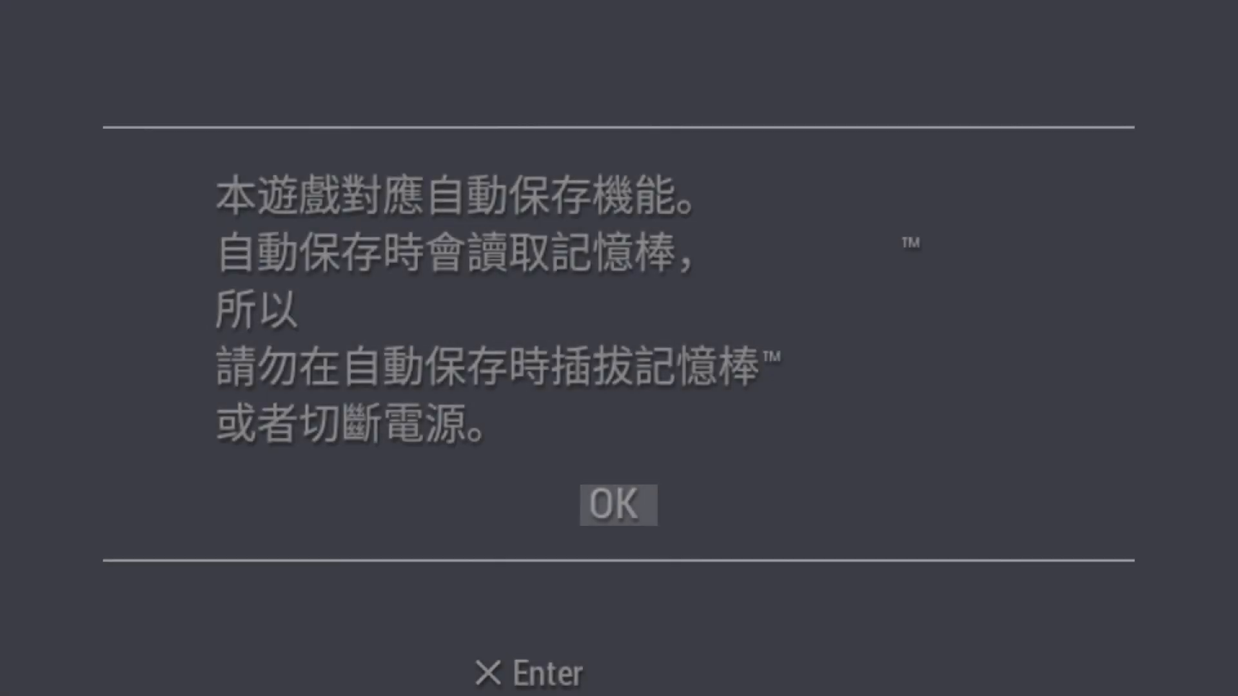
Exit the second game to the main menu, where both games show under Recent
{"action": "key", "text": "Escape"}
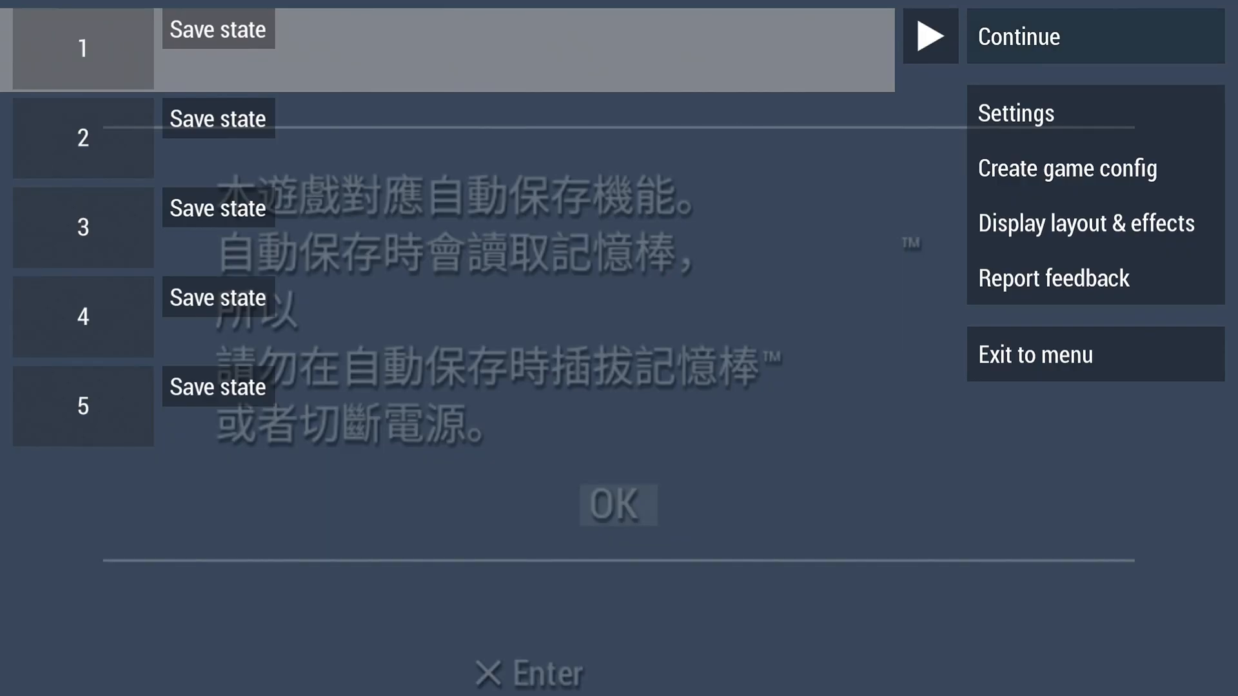
{"action": "key", "text": "Down"}
{"action": "key", "text": "Down"}
{"action": "key", "text": "Down"}
{"action": "key", "text": "Down"}
{"action": "key", "text": "Down"}
{"action": "key", "text": "Down"}
{"action": "key", "text": "Return"}
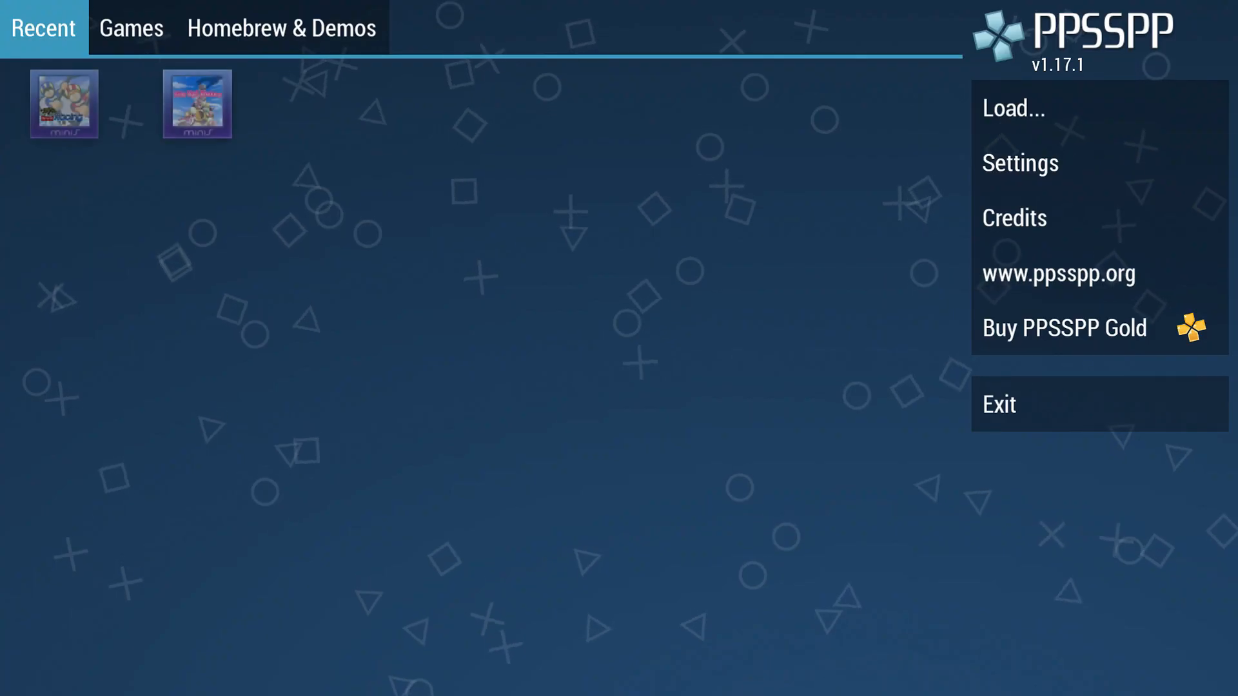
{"action": "key", "text": "Right"}
{"action": "key", "text": "Right"}
{"action": "key", "text": "Right"}
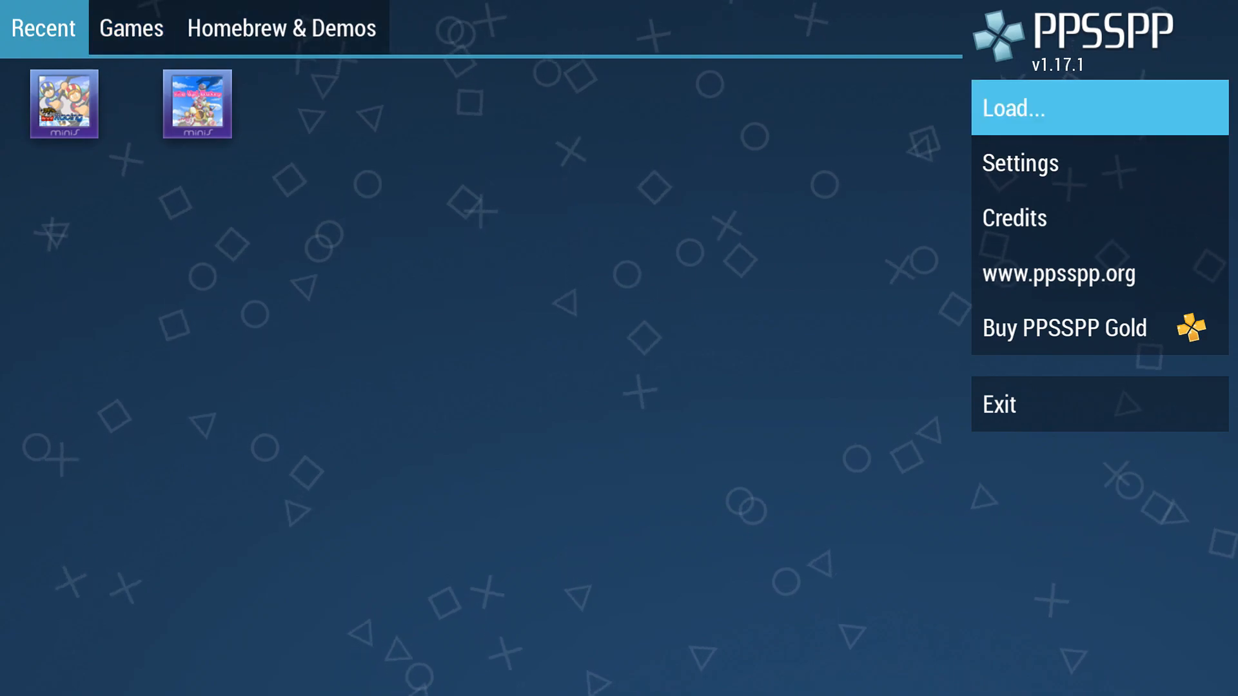